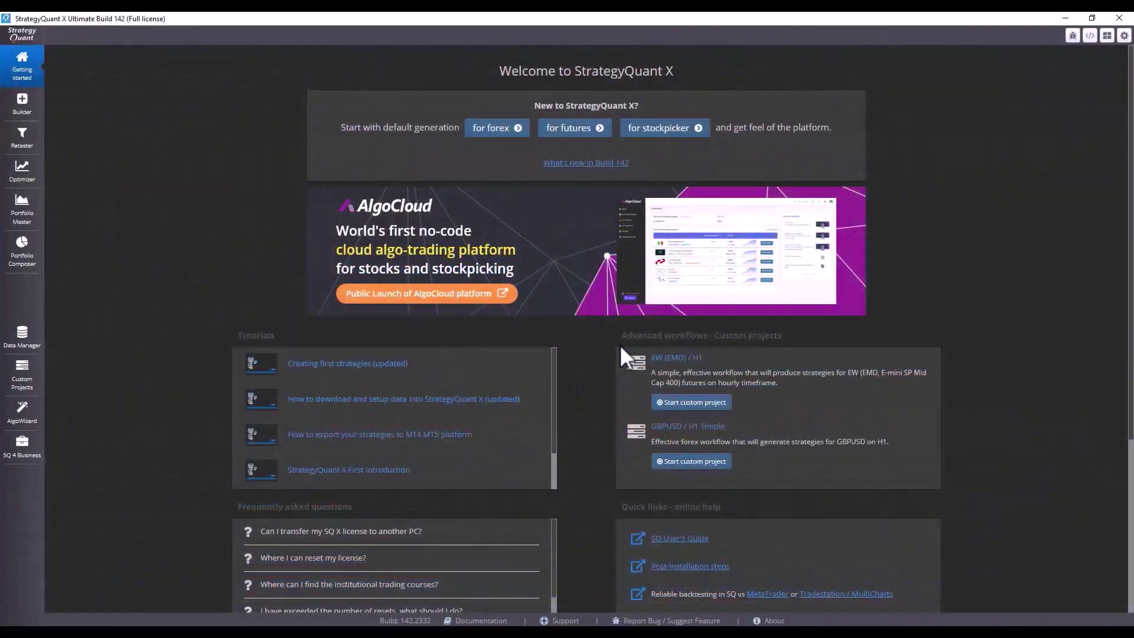
- Open the 'What's new in Build 142' notes from the Getting started page
left_click(603, 165)
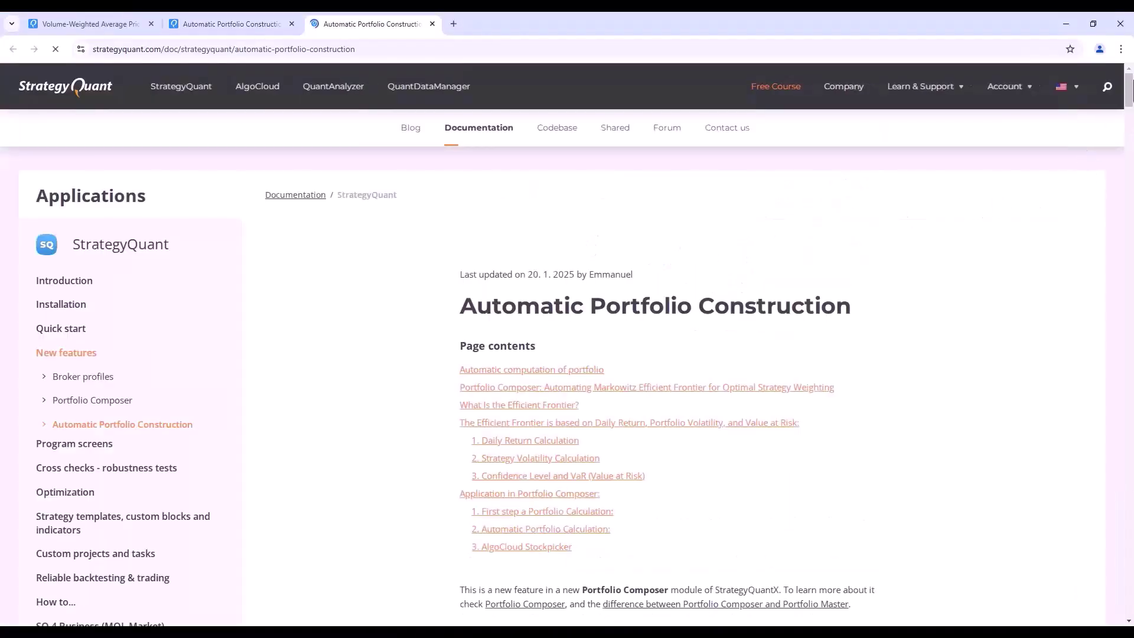
left_click_drag(1127, 92, 1106, 448)
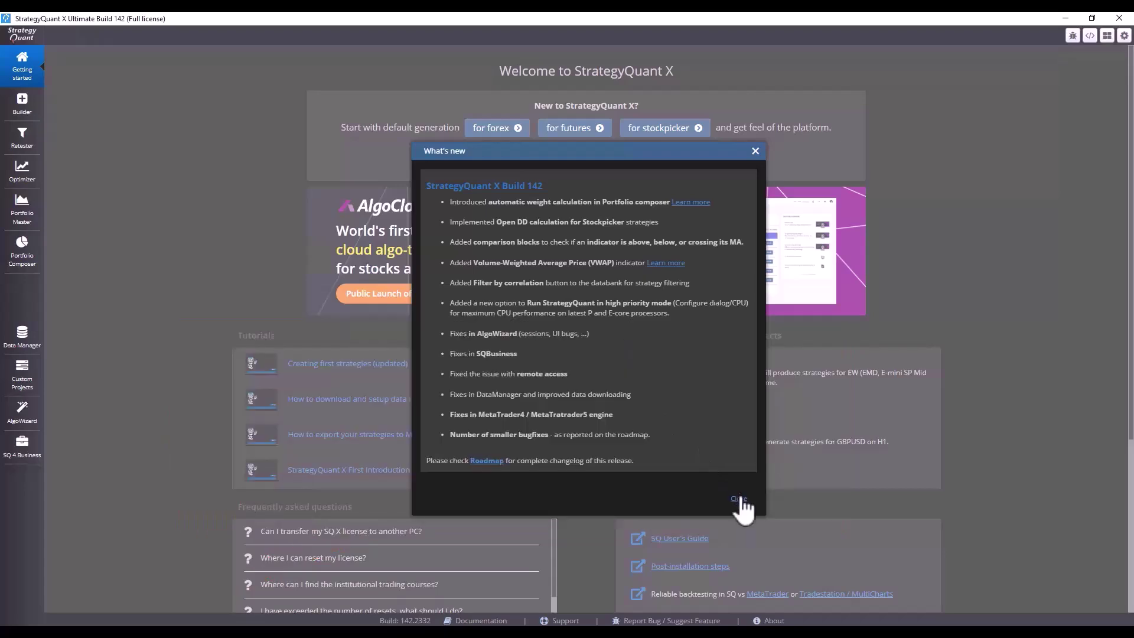
- Load all six StockPick SQX strategy files into the Portfolio Composer
left_click(741, 506)
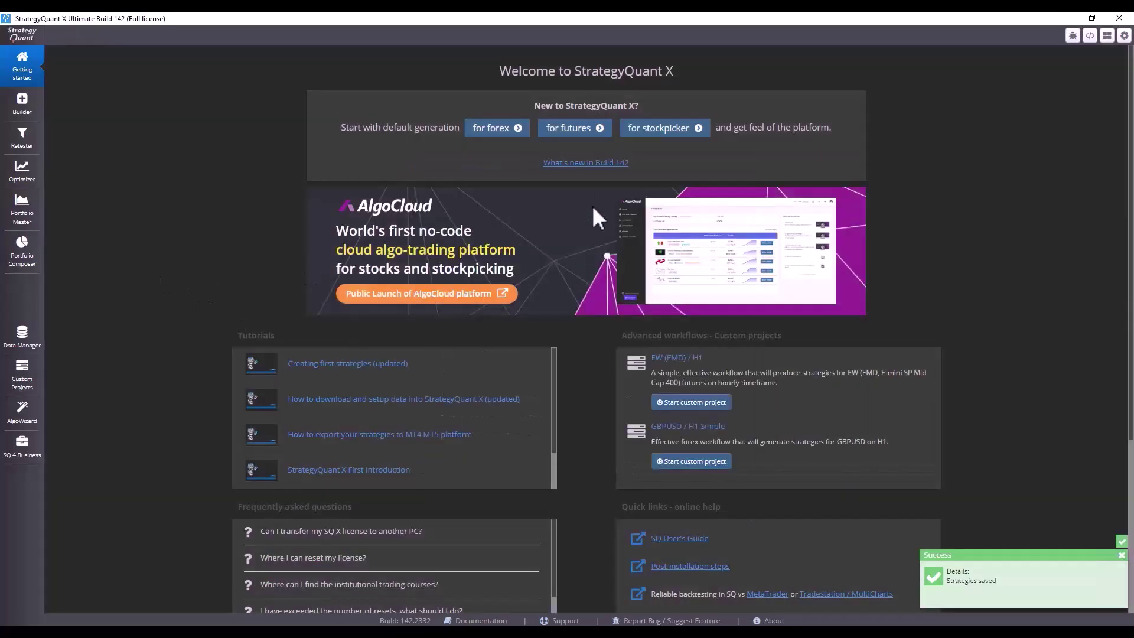
left_click(22, 260)
left_click(70, 178)
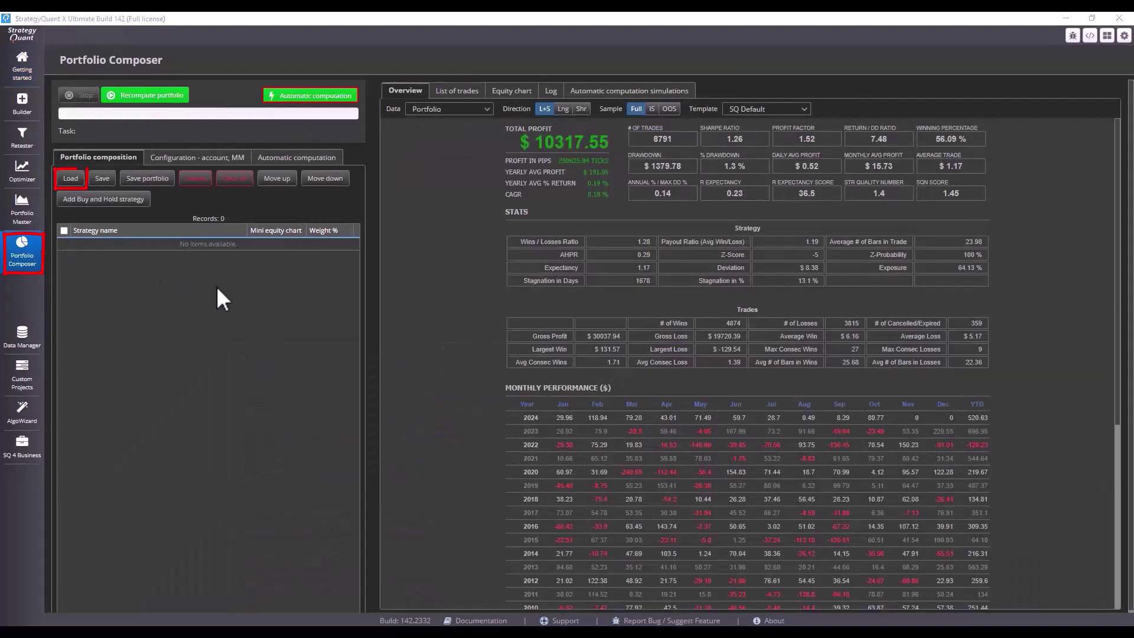
left_click(450, 192)
key("ctrl+a")
key("Return")
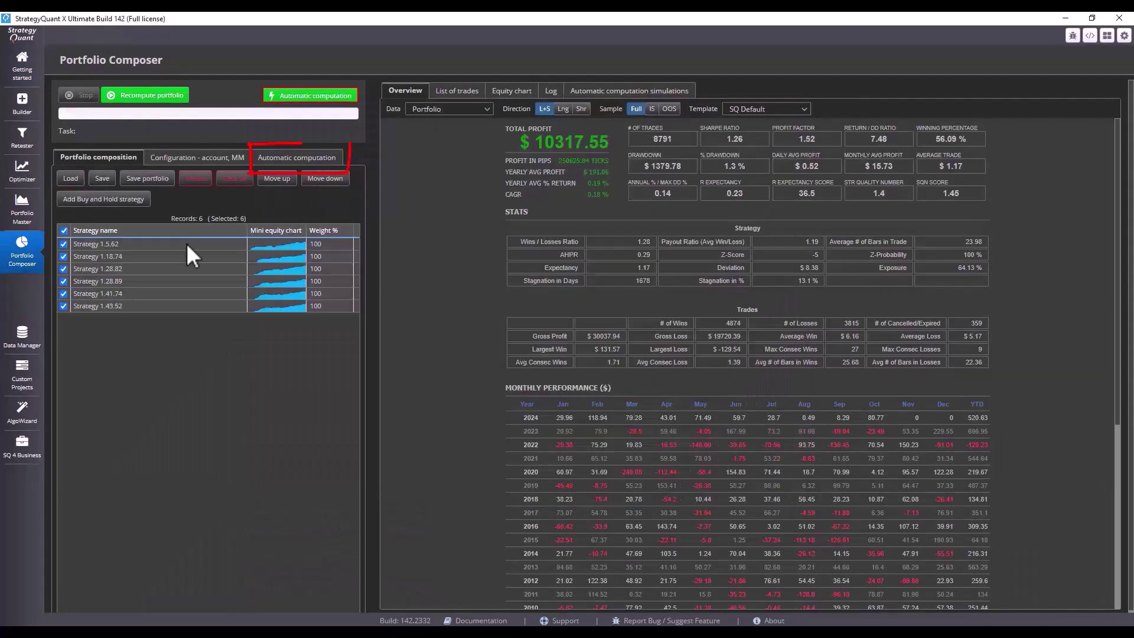
- Set automatic computation to SharpeRatio fitness with 20 max simulations
left_click(296, 158)
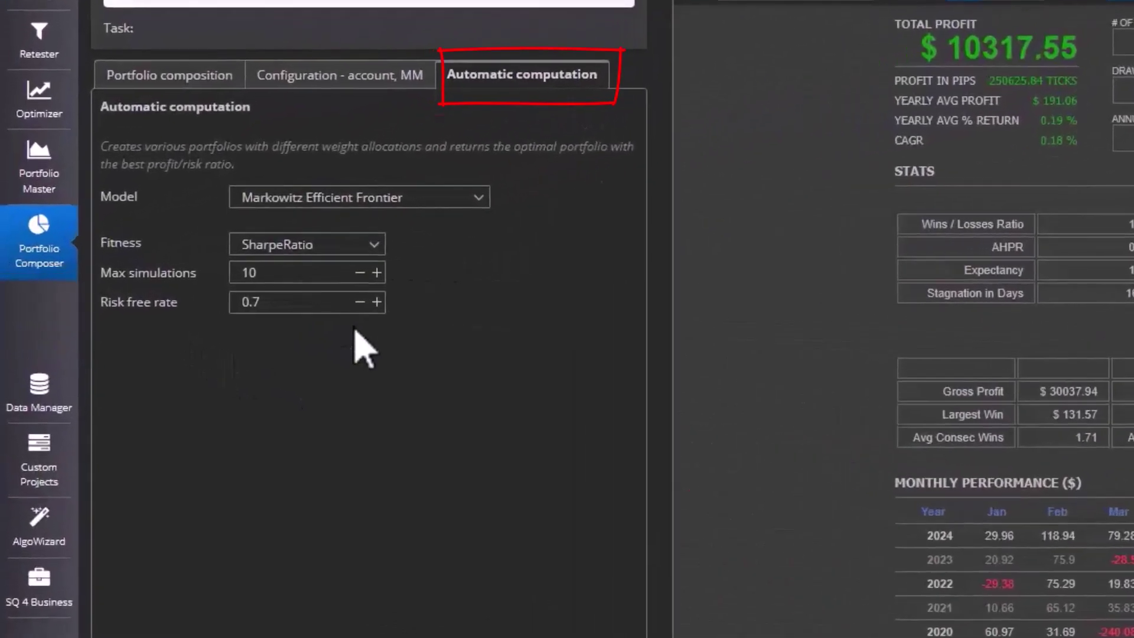
left_click(355, 245)
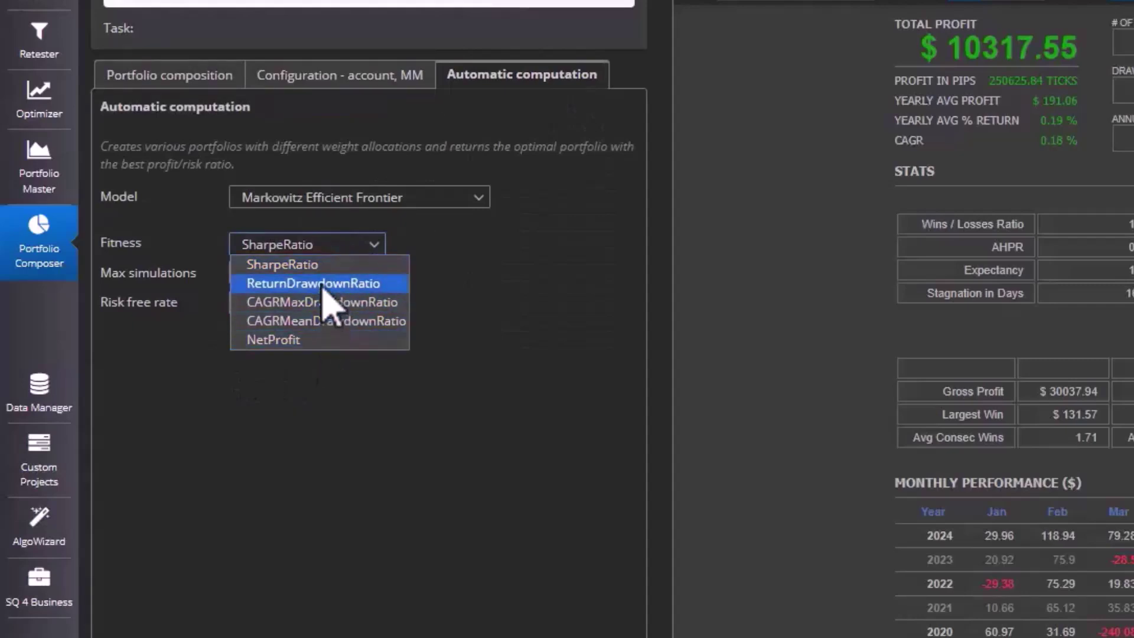
left_click(455, 248)
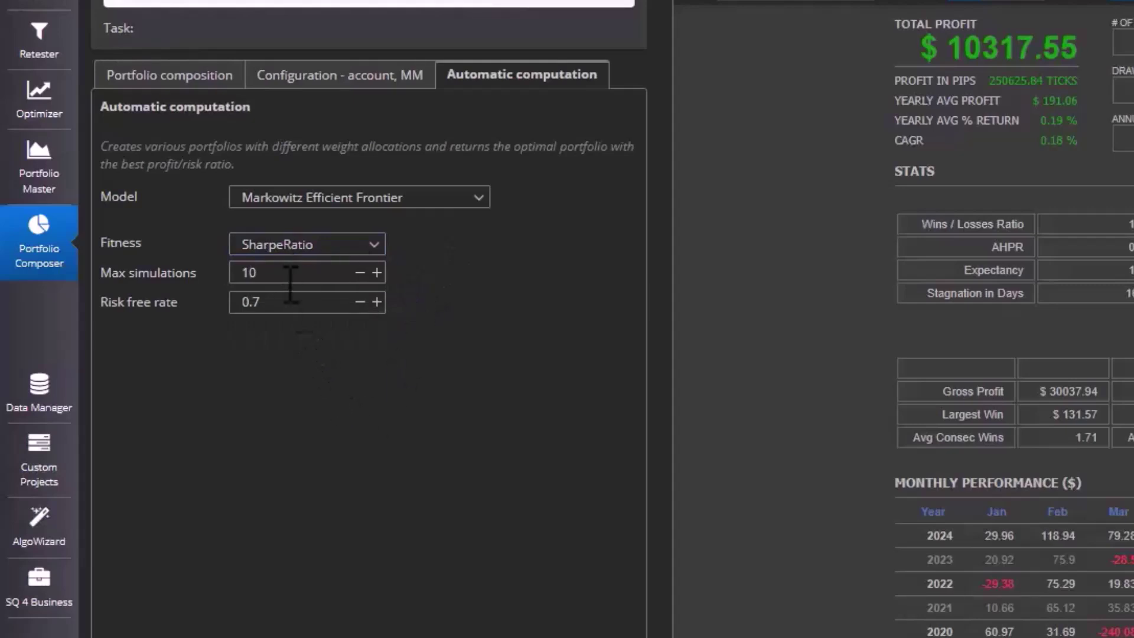
double_click(251, 272)
type("20")
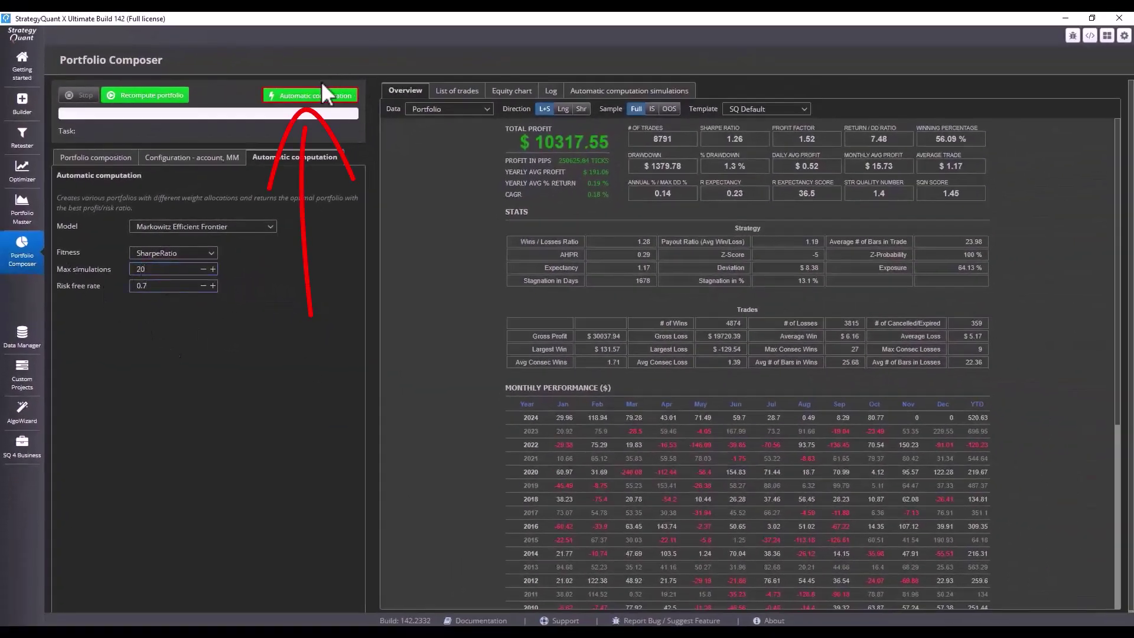
- Compute automatic weights (3, 6, 31, 45, 14, 1 percent) and view the portfolio equity chart
left_click(318, 95)
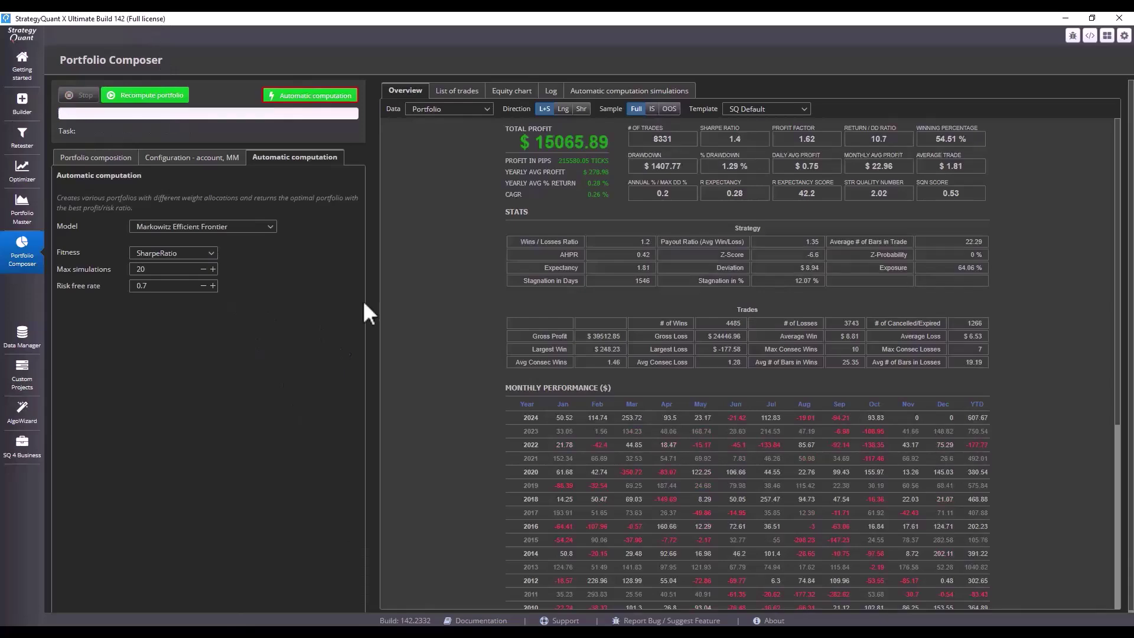
left_click(513, 92)
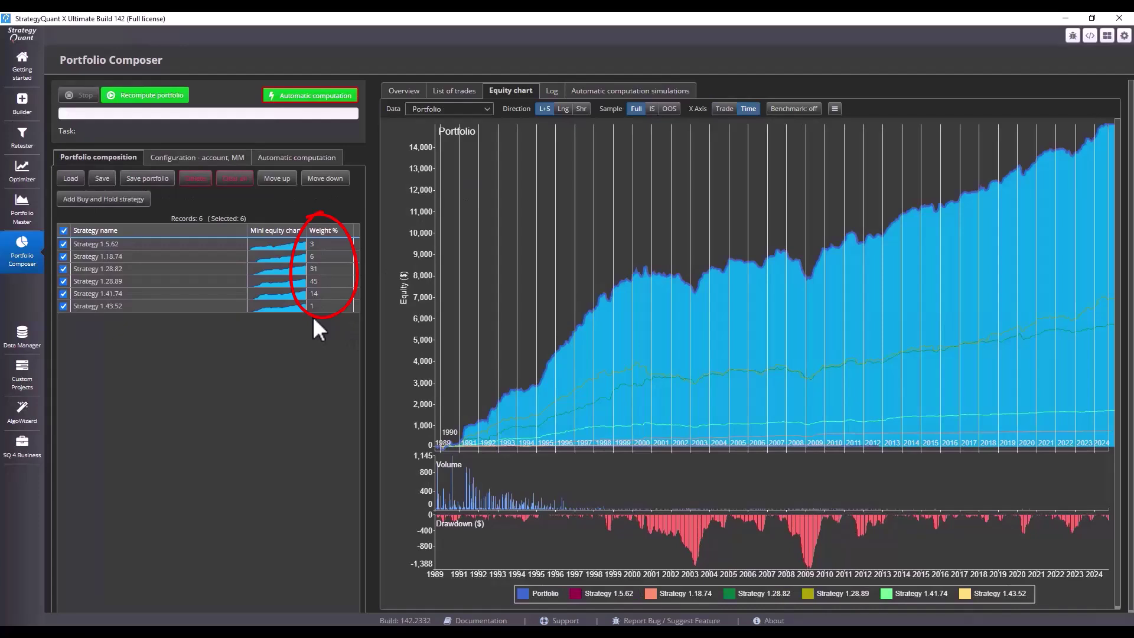
mouse_move(326, 248)
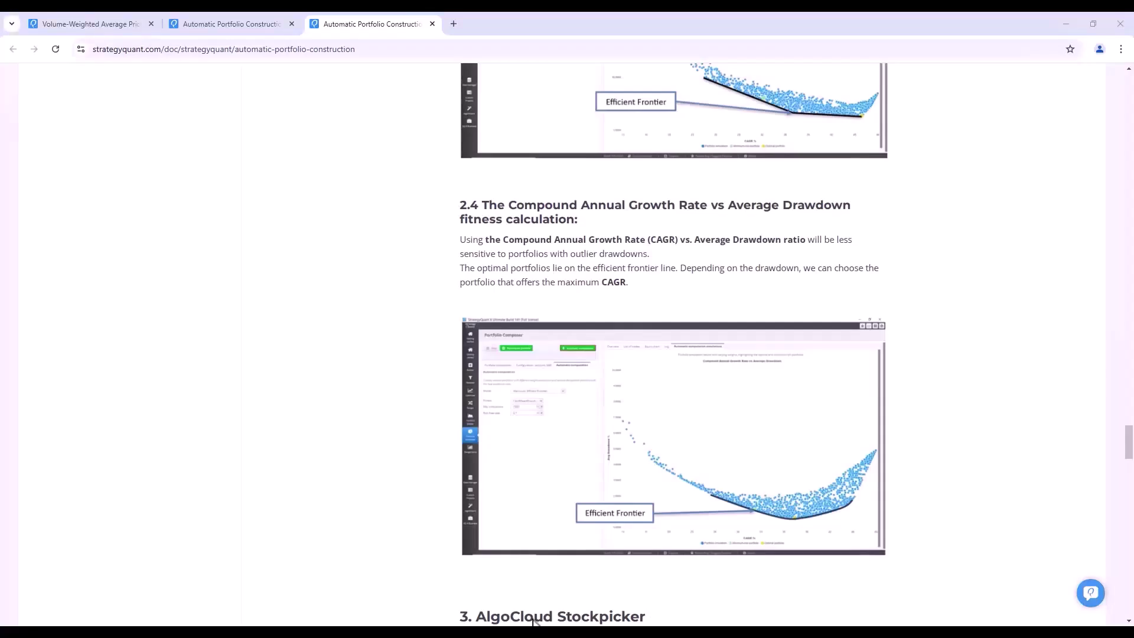
- Highlight the Open DD note, then widen the Retester's Open Drawdown column to show its name
mouse_move(534, 623)
left_click(614, 599)
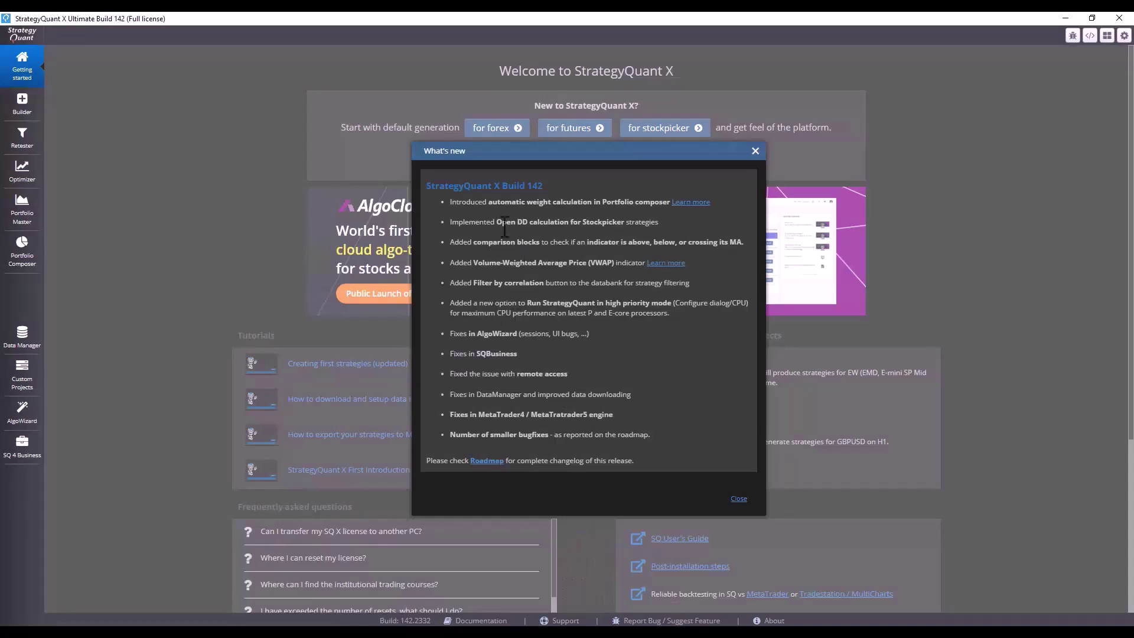
left_click_drag(583, 222, 650, 222)
left_click(22, 137)
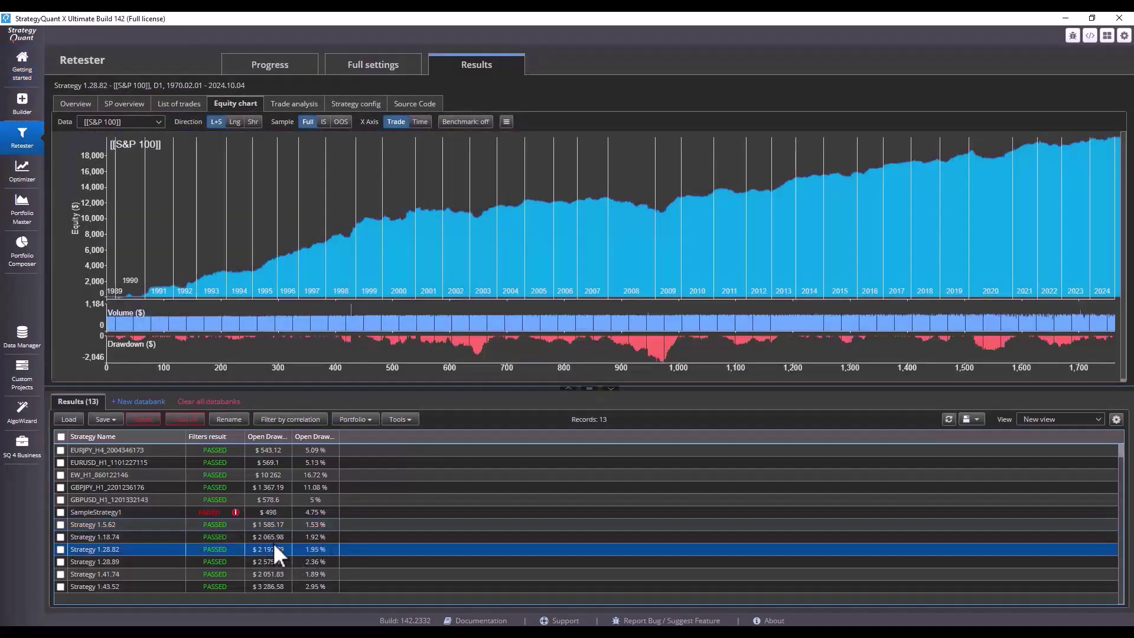
left_click_drag(291, 436, 321, 436)
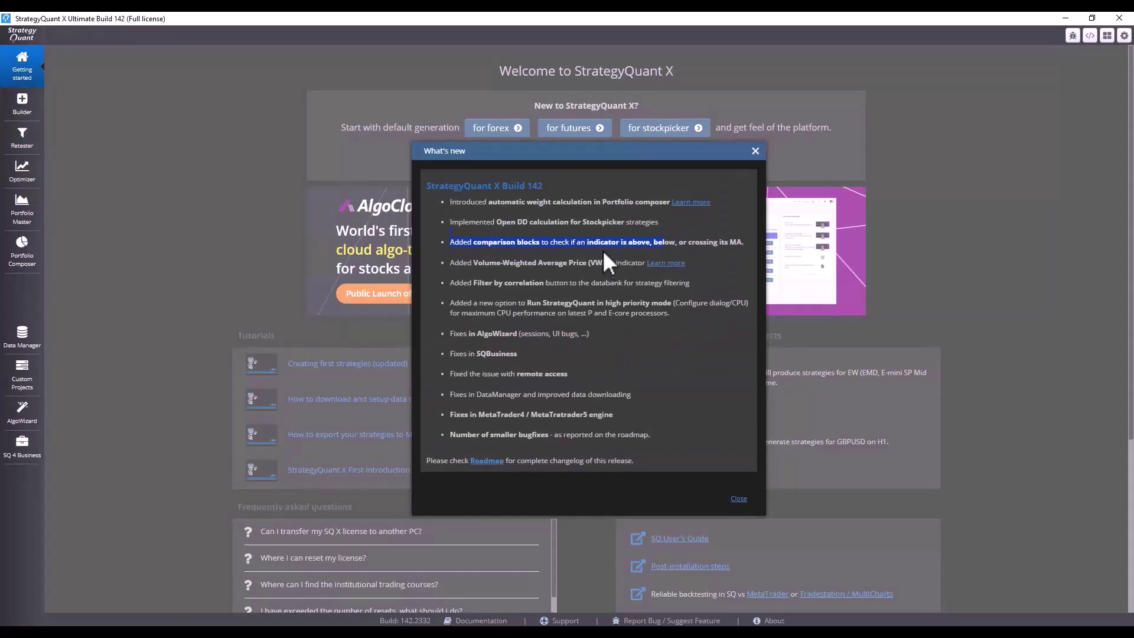
- Highlight the MA comparison blocks note and open the Builder's full settings
left_click(602, 255)
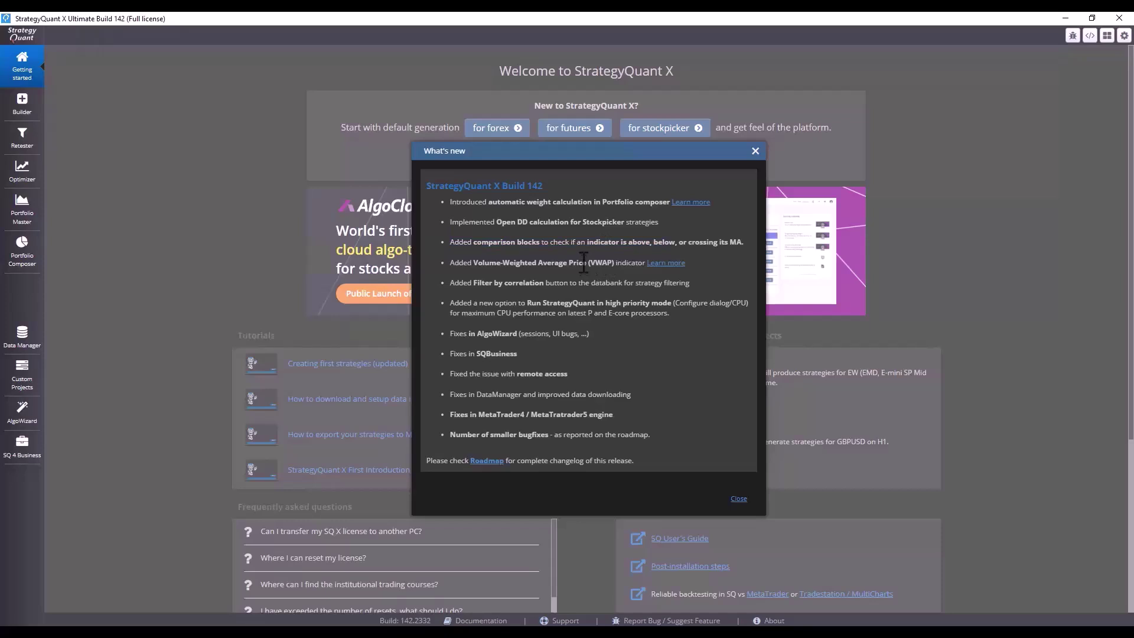
left_click_drag(473, 242, 605, 244)
left_click(22, 103)
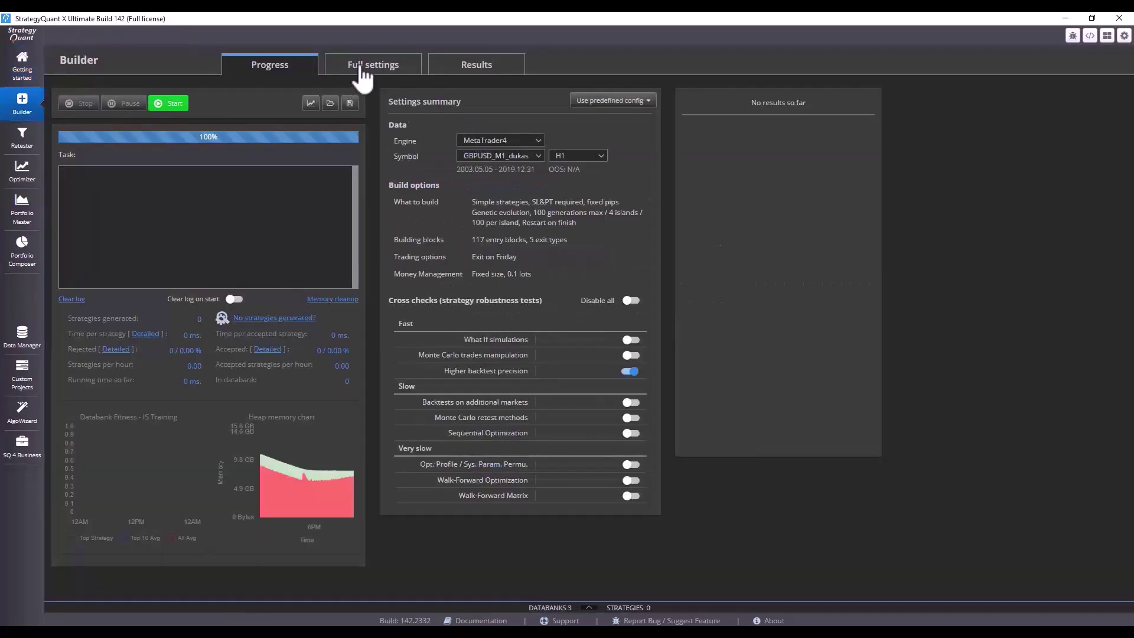
left_click(360, 68)
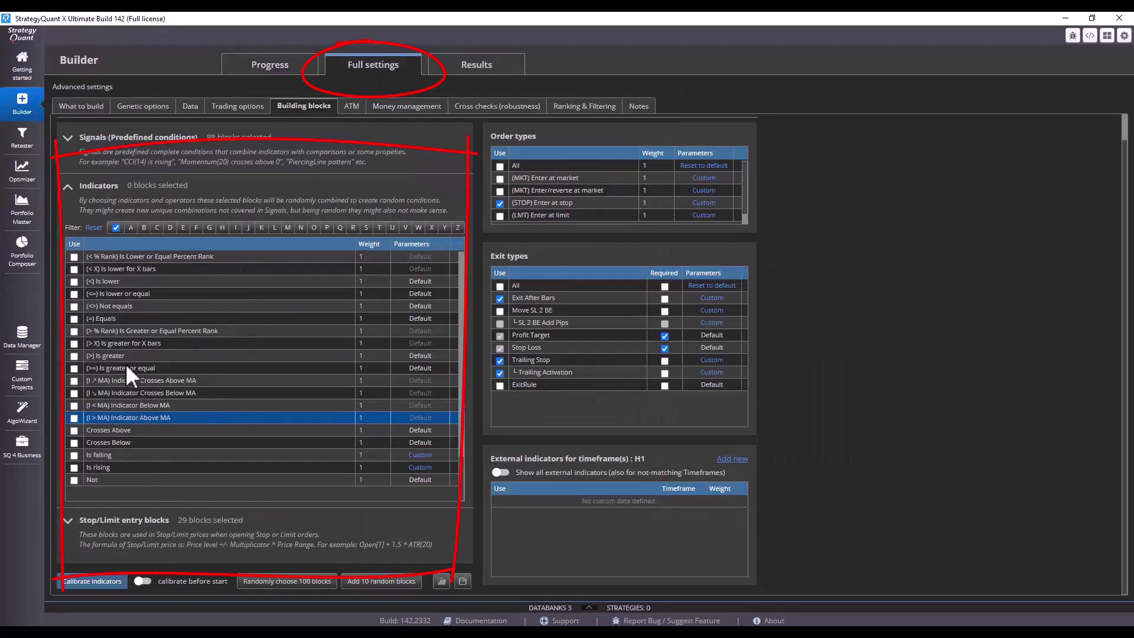
- Follow the 'Learn more' link for the new VWAP indicator in the Build 142 notes
scroll(224, 386, "up", 1)
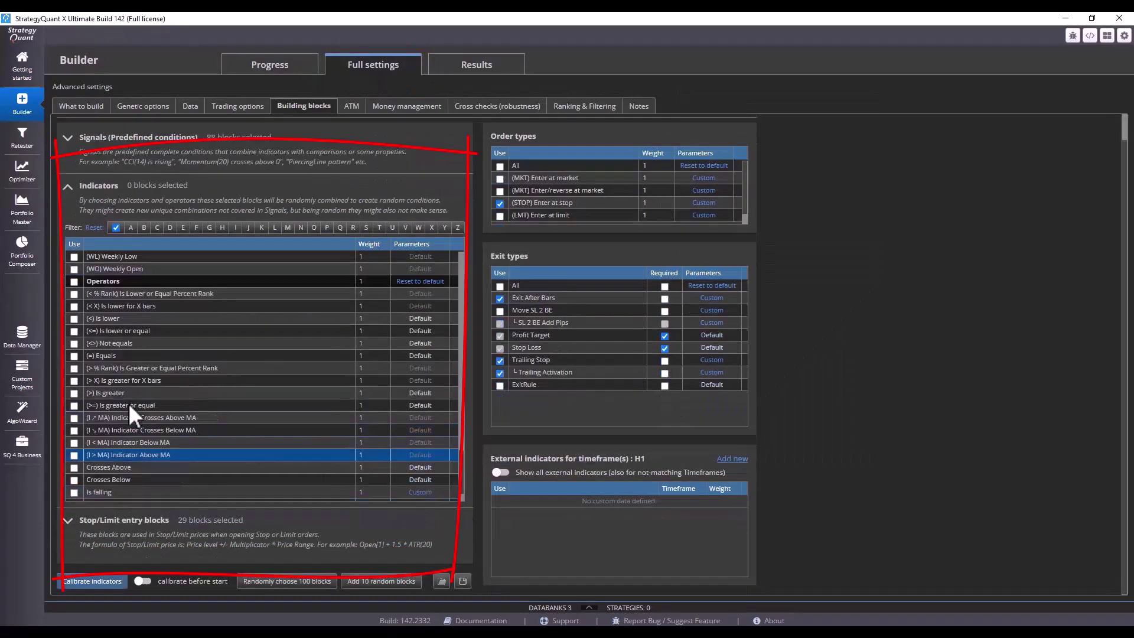
scroll(129, 403, "down", 1)
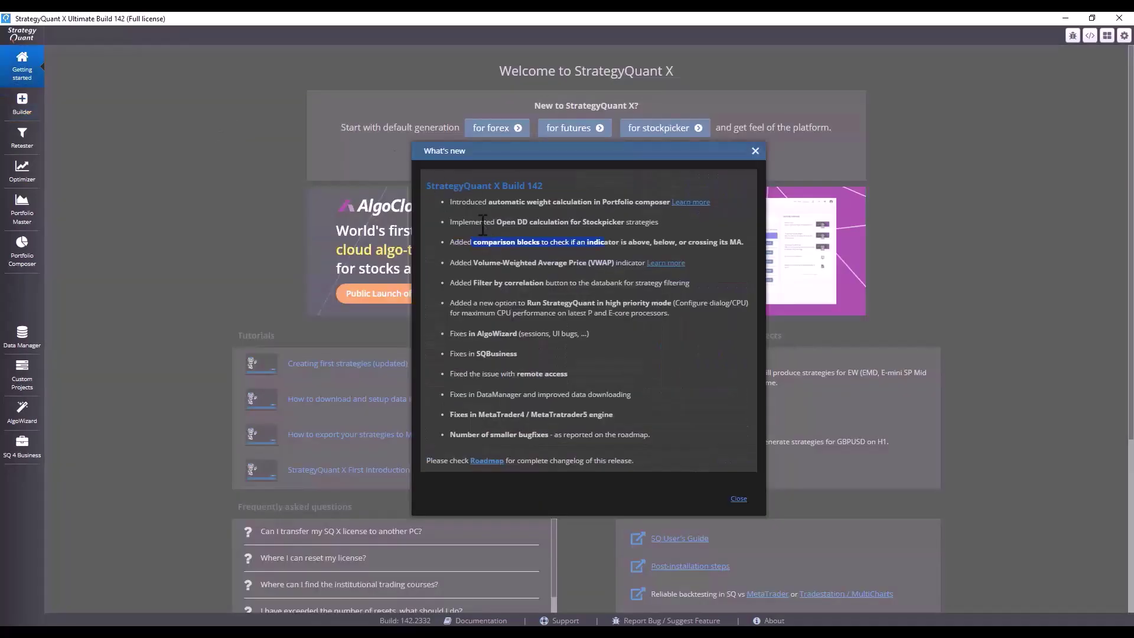
left_click(470, 264)
- Browse from the VWAP codebase page into the Indicators / Signals archive, then return to StrategyQuant X
left_click(666, 263)
scroll(628, 310, "down", 4)
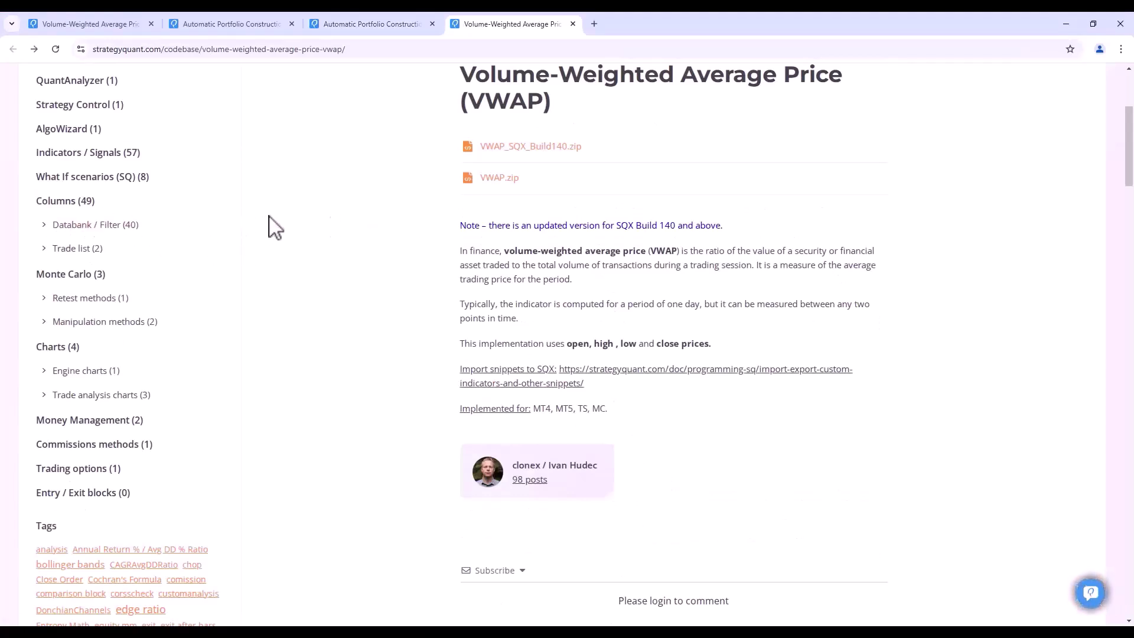
left_click(100, 154)
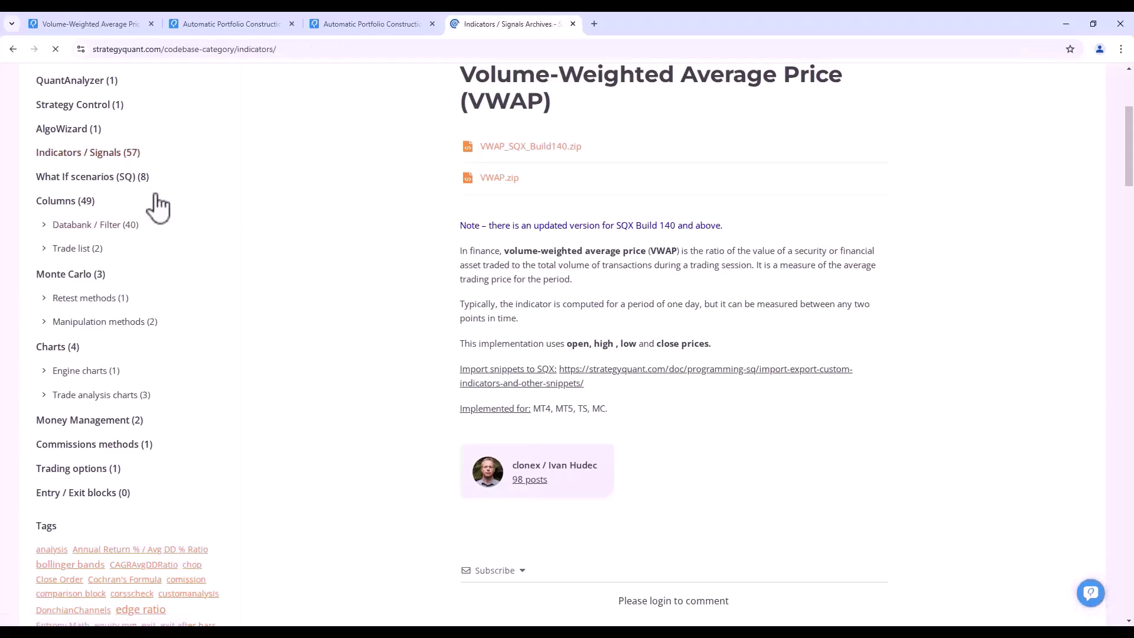
scroll(354, 230, "down", 10)
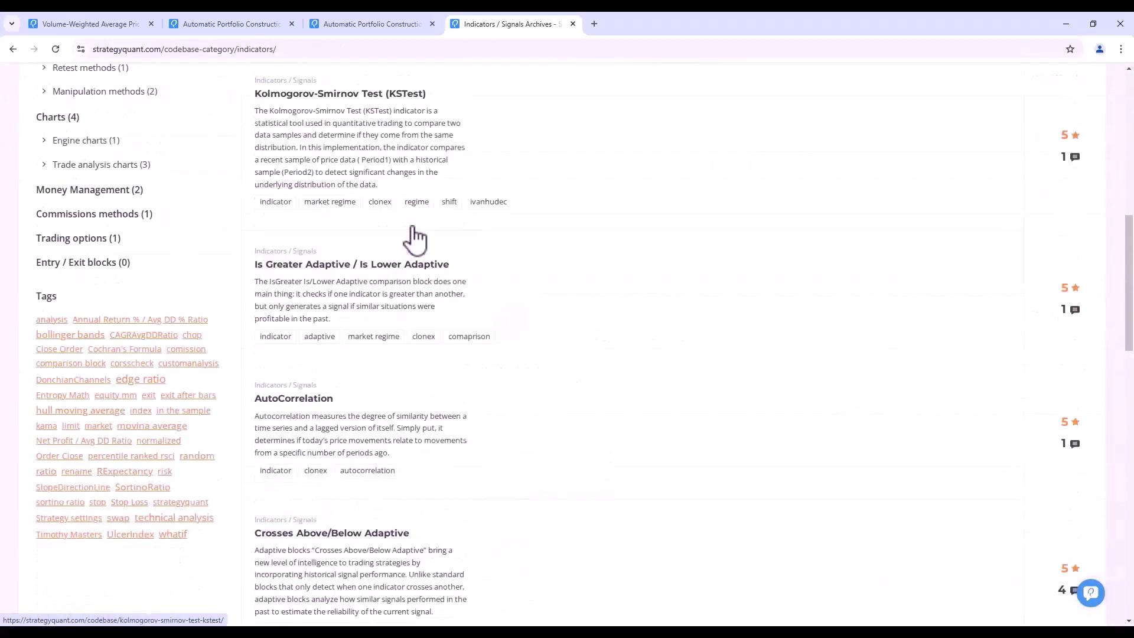
scroll(415, 238, "down", 9)
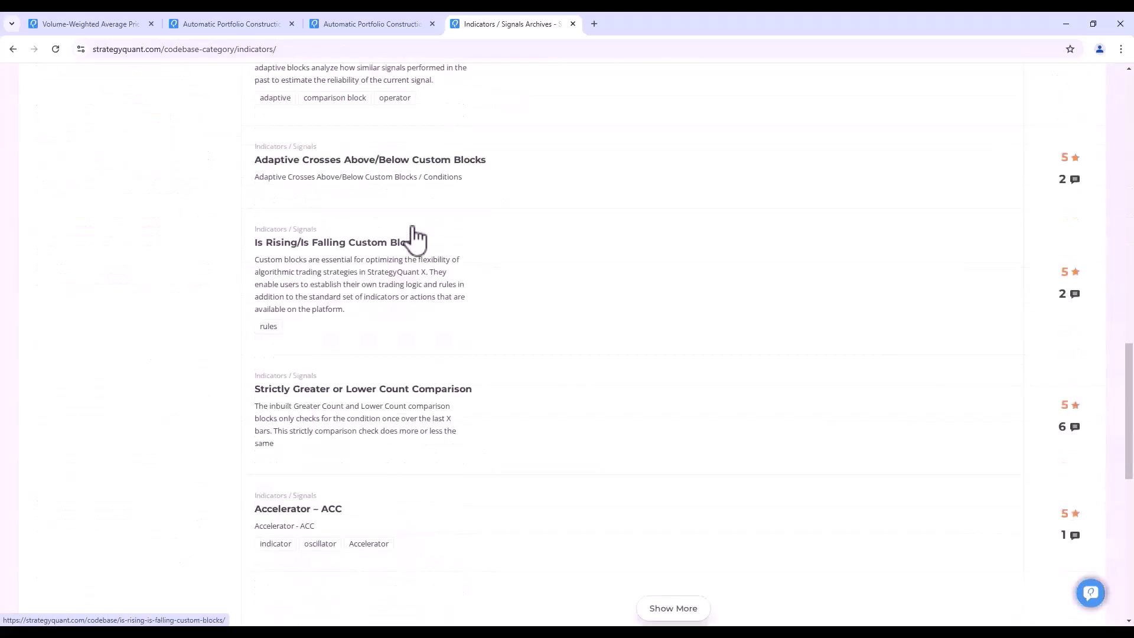
scroll(415, 238, "down", 4)
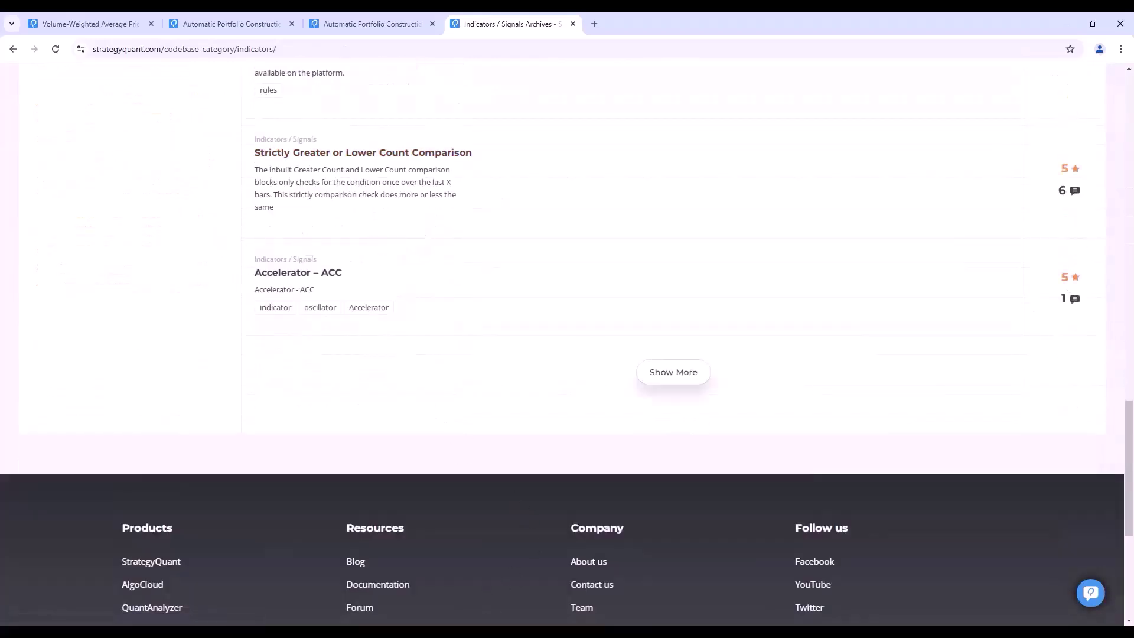
mouse_move(607, 528)
left_click(626, 573)
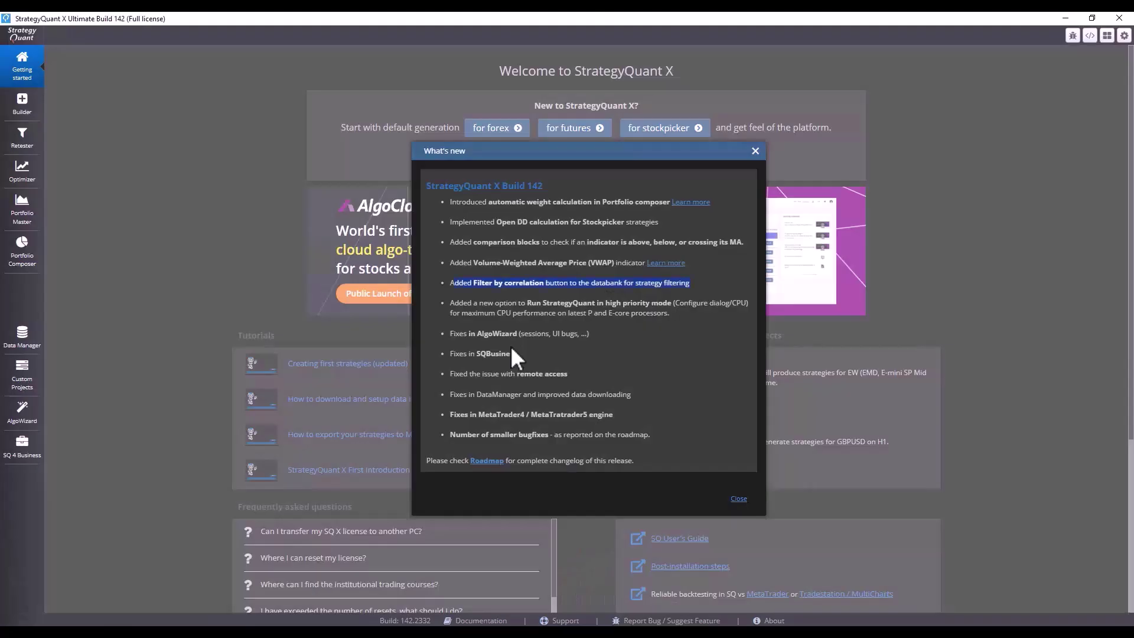
left_click(740, 499)
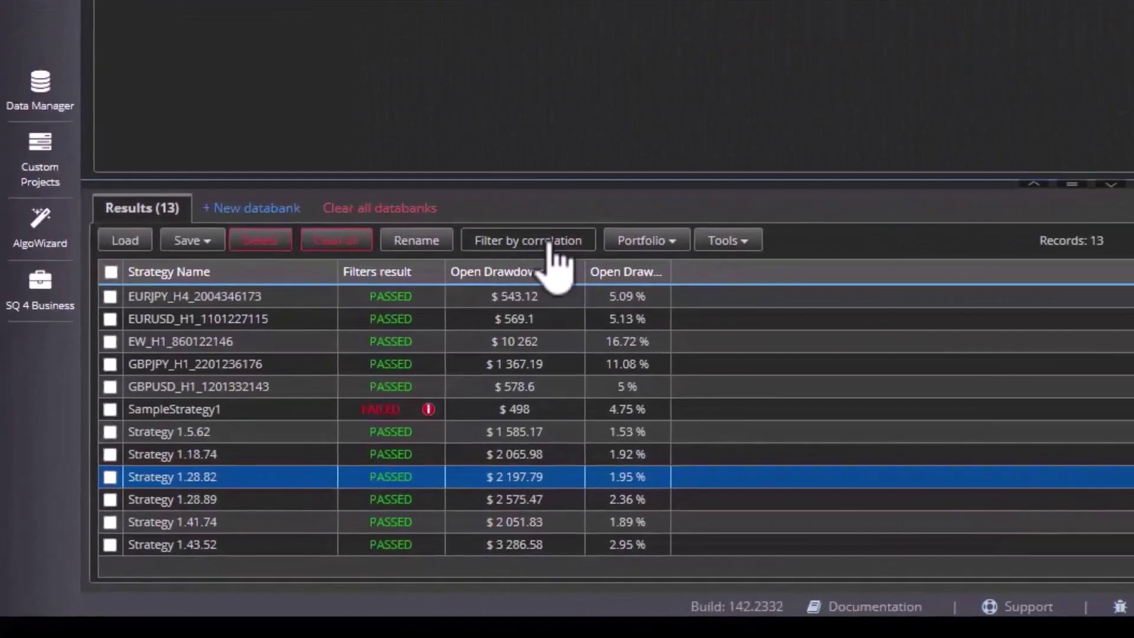
left_click(402, 343)
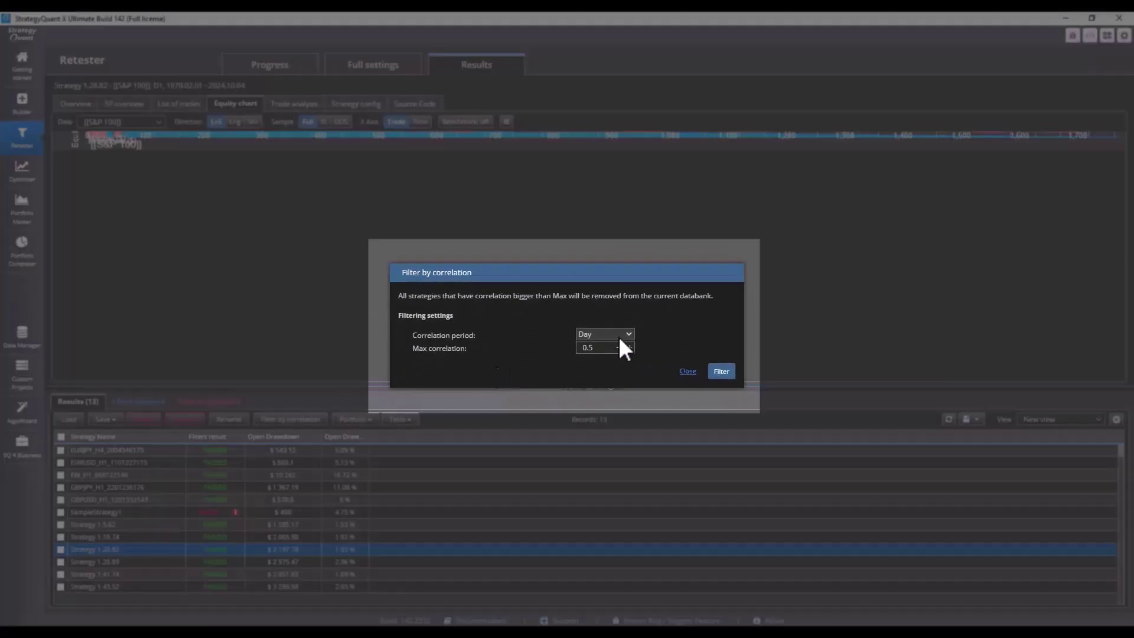
left_click(618, 335)
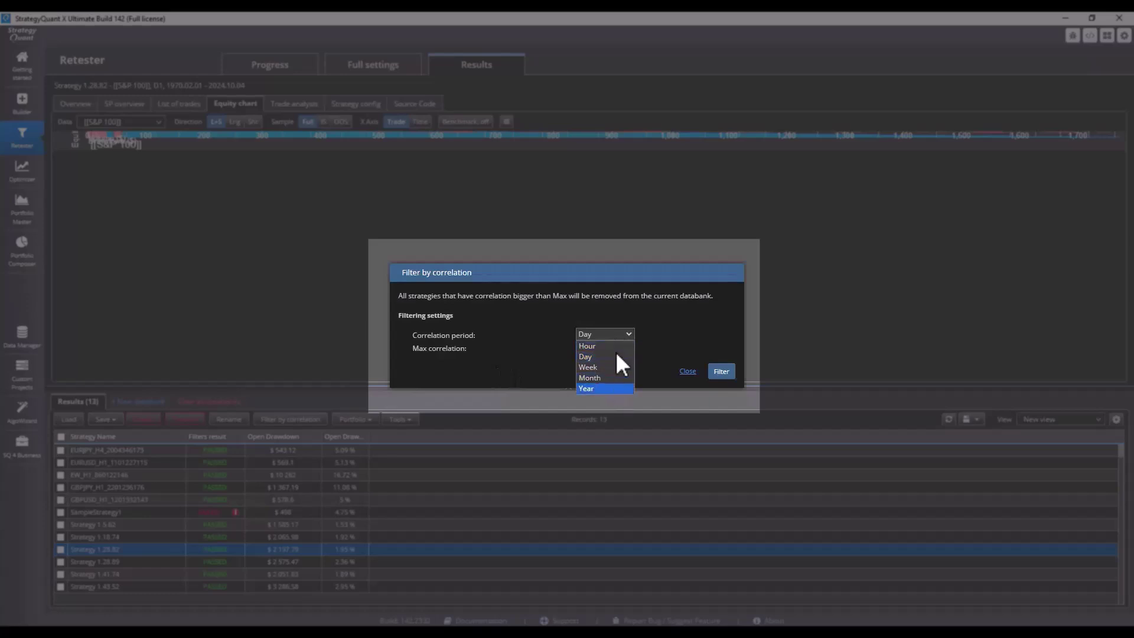
left_click(541, 355)
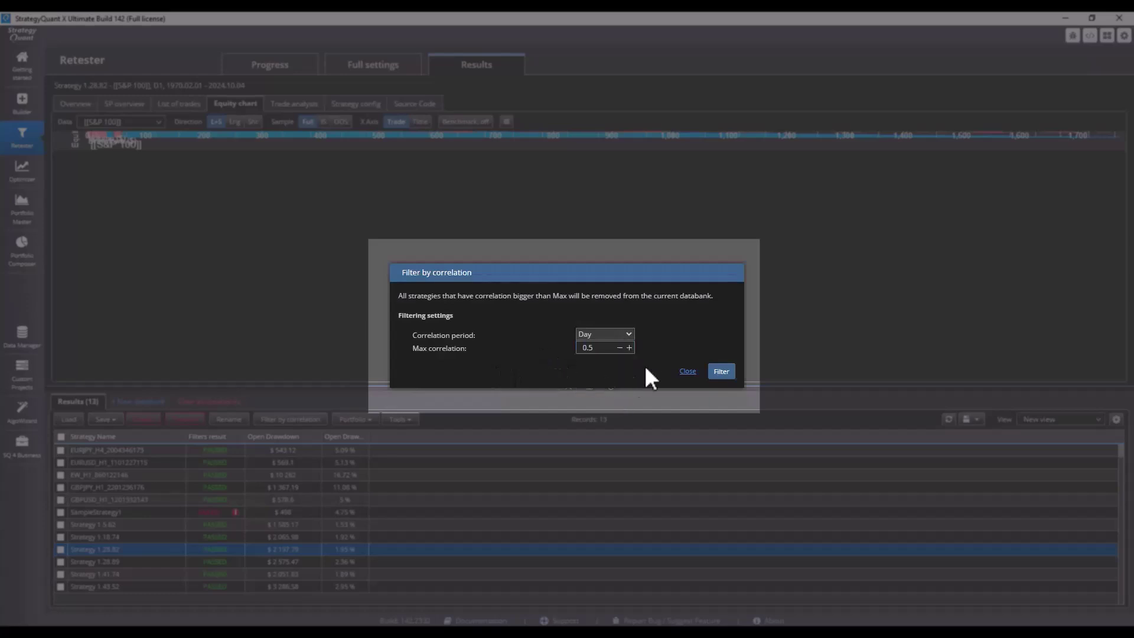
double_click(606, 347)
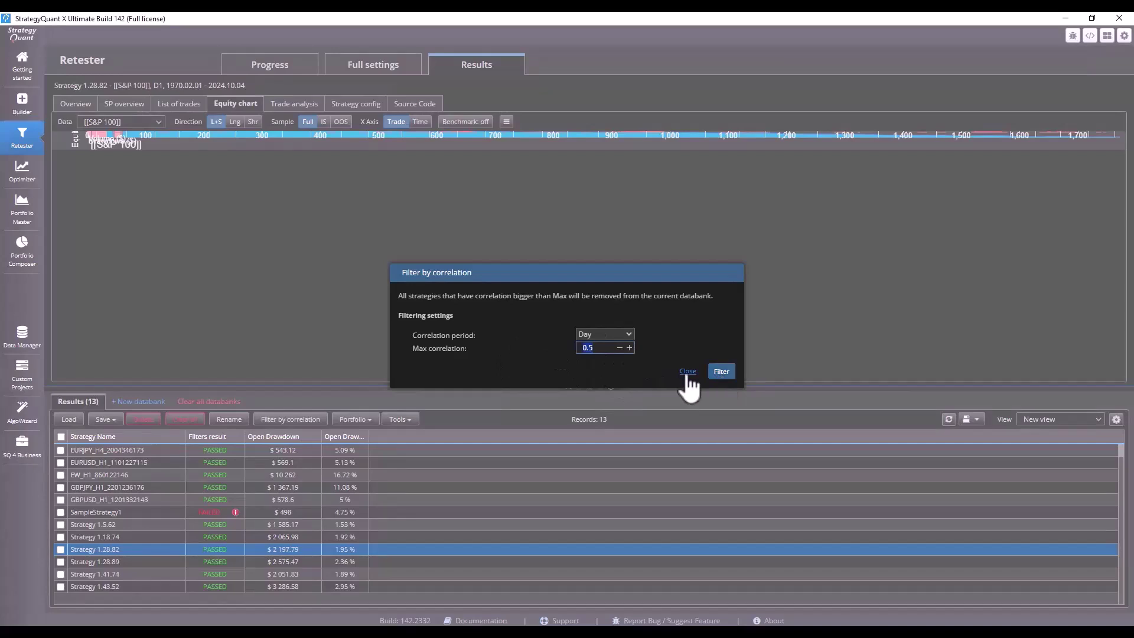
left_click(688, 373)
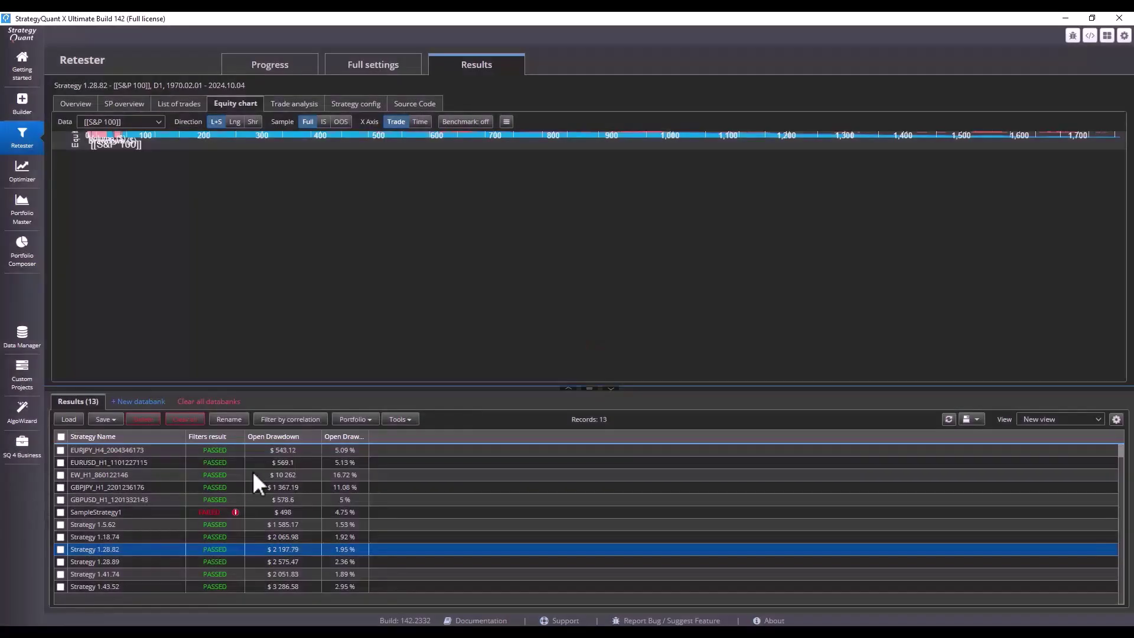
left_click(24, 76)
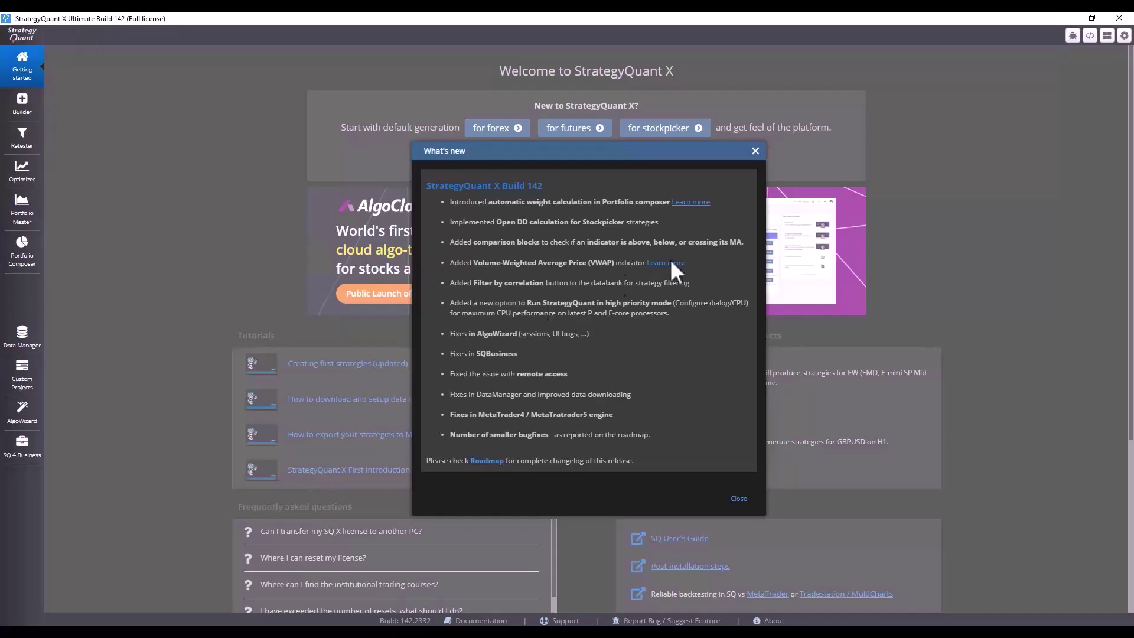
left_click(739, 499)
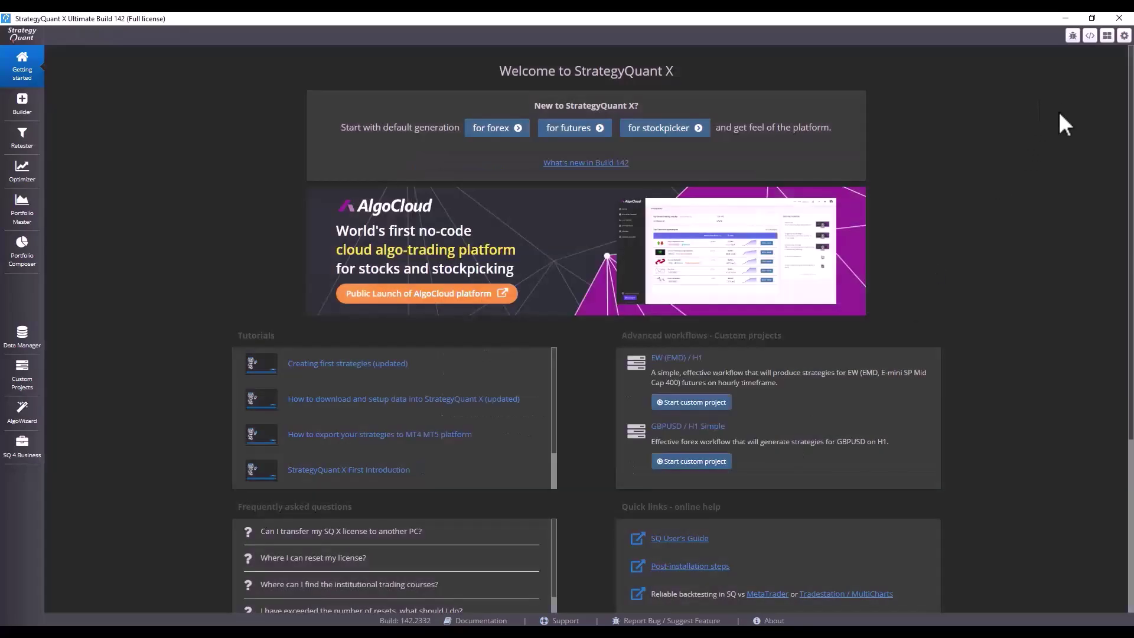
left_click(1124, 35)
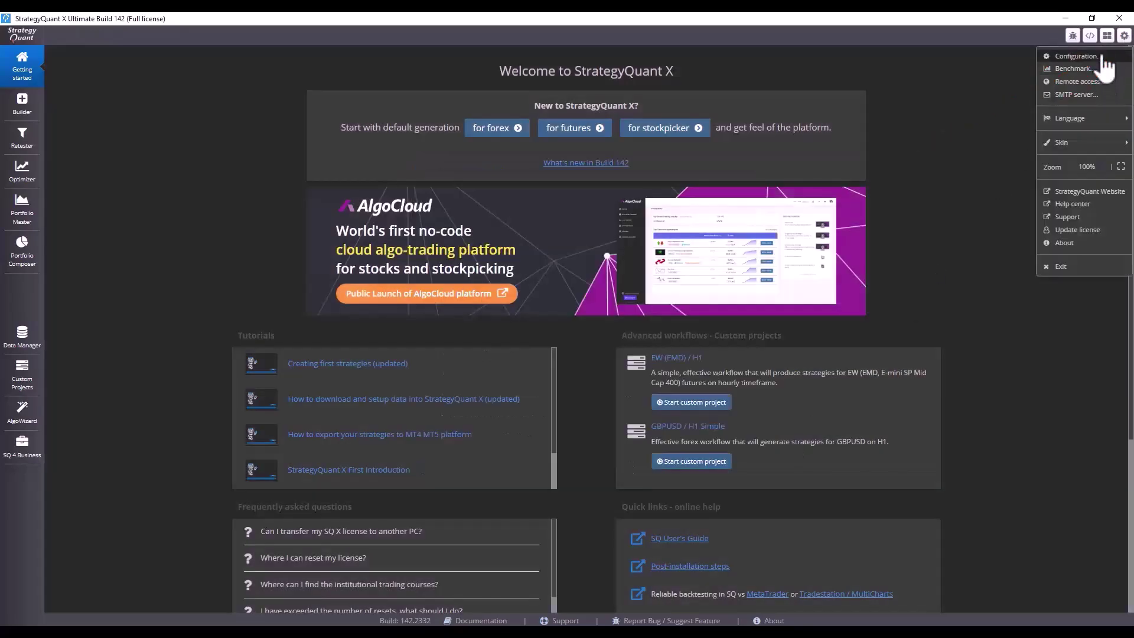
left_click(1076, 57)
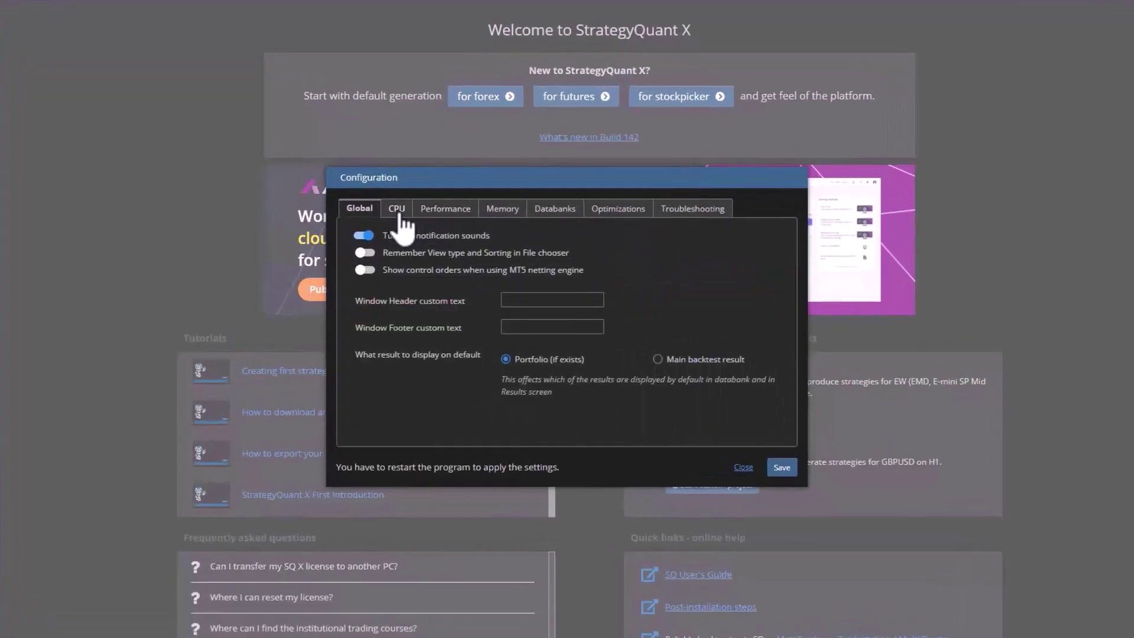
left_click(421, 224)
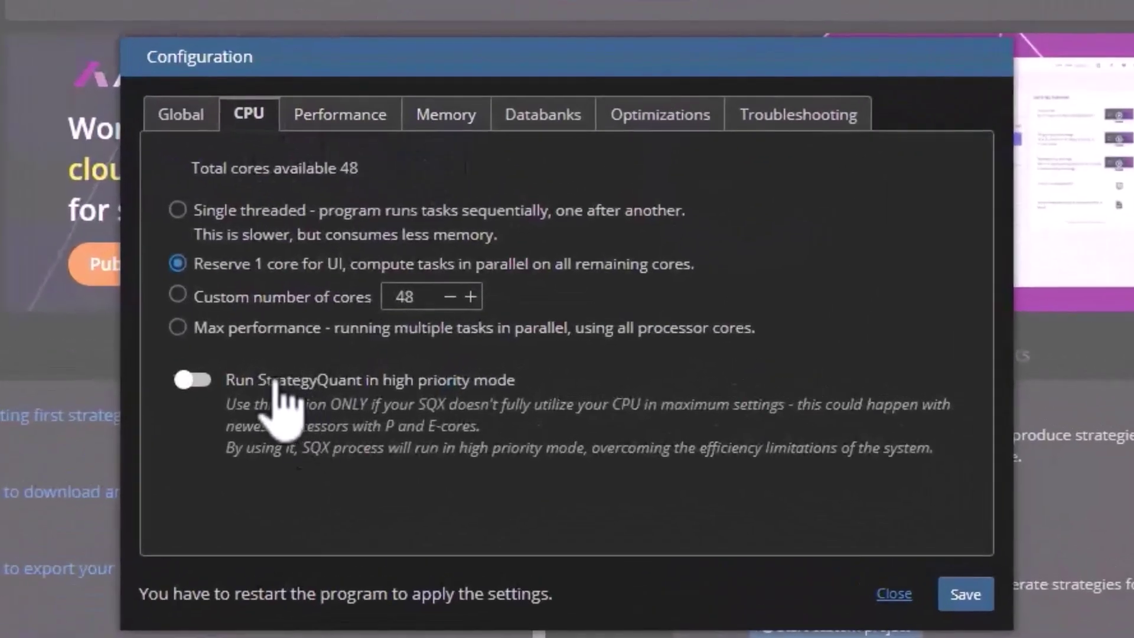
left_click(207, 387)
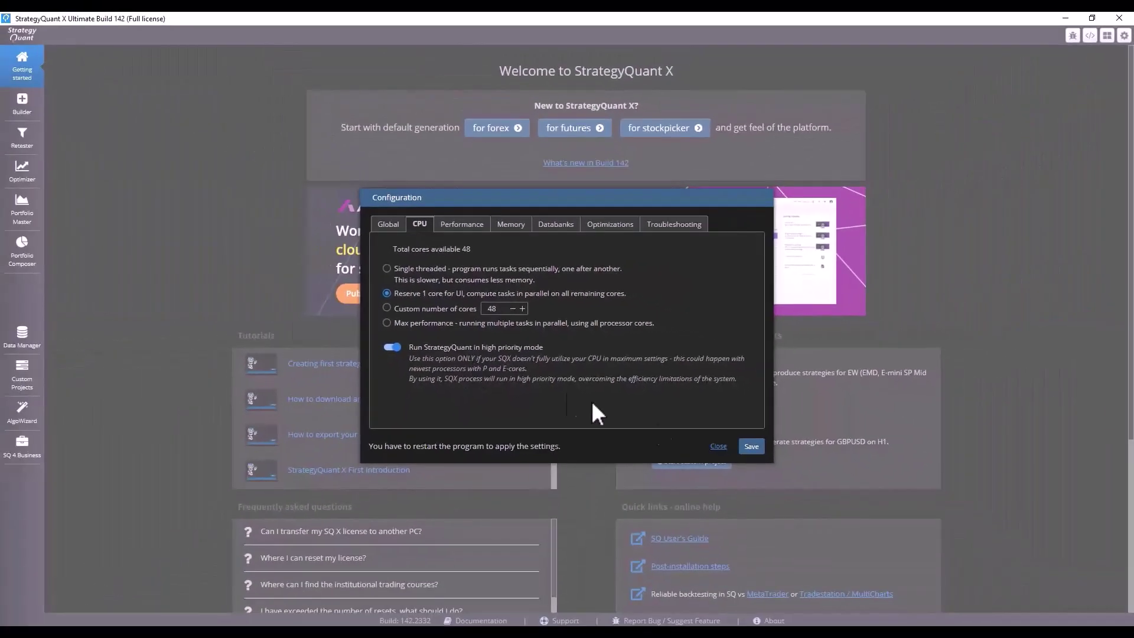
left_click(717, 447)
left_click(582, 163)
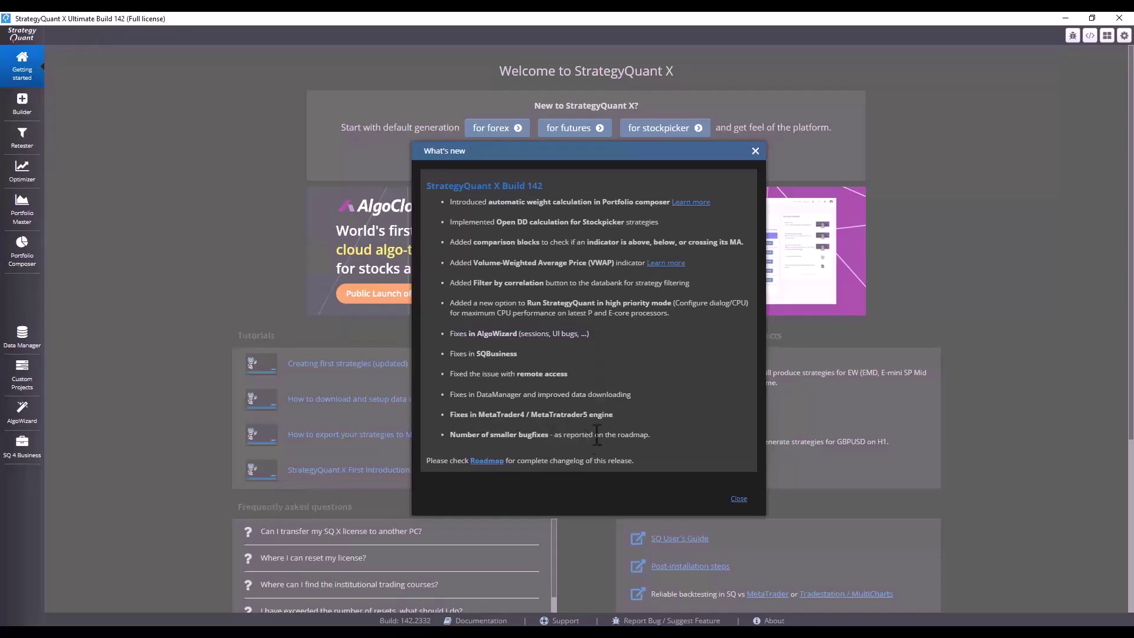
left_click_drag(449, 333, 599, 333)
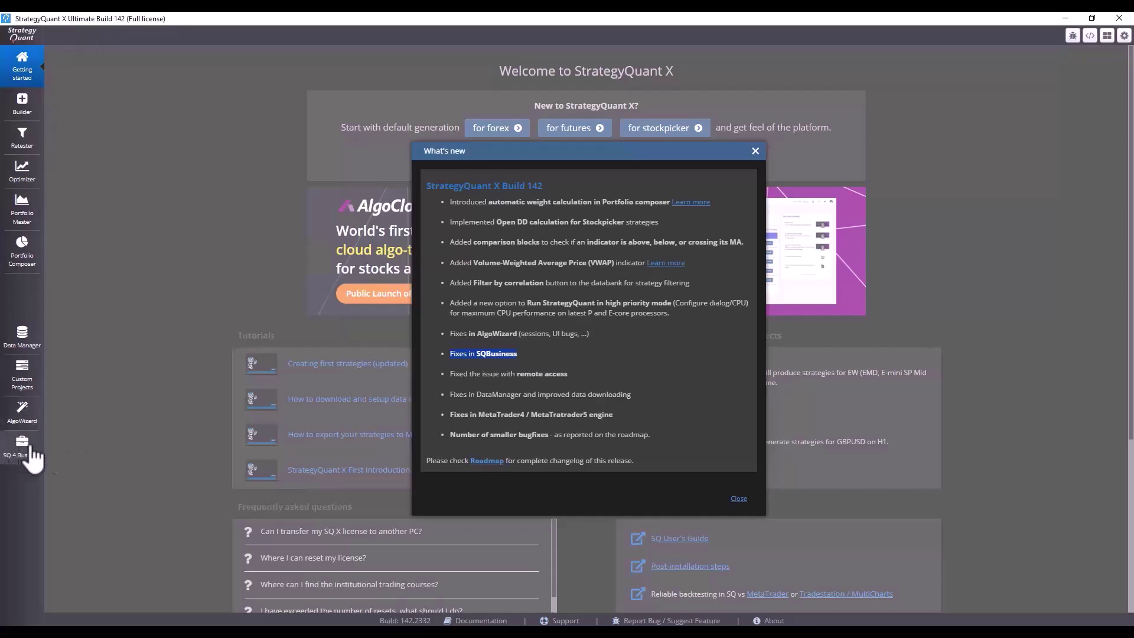
left_click(452, 376)
left_click_drag(500, 376, 689, 469)
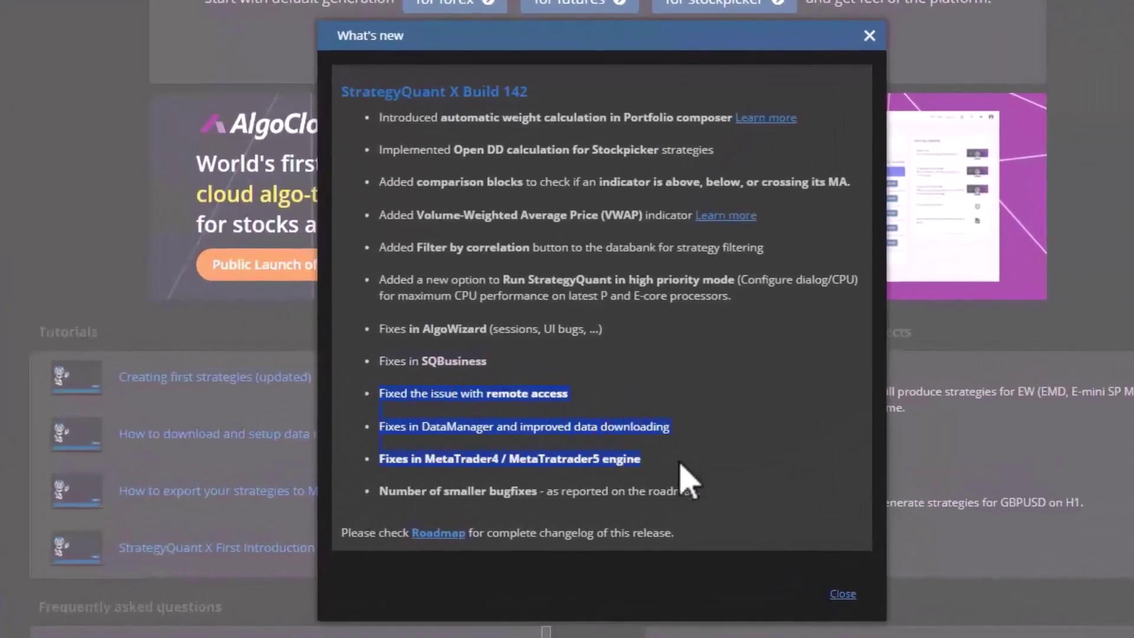
left_click(678, 463)
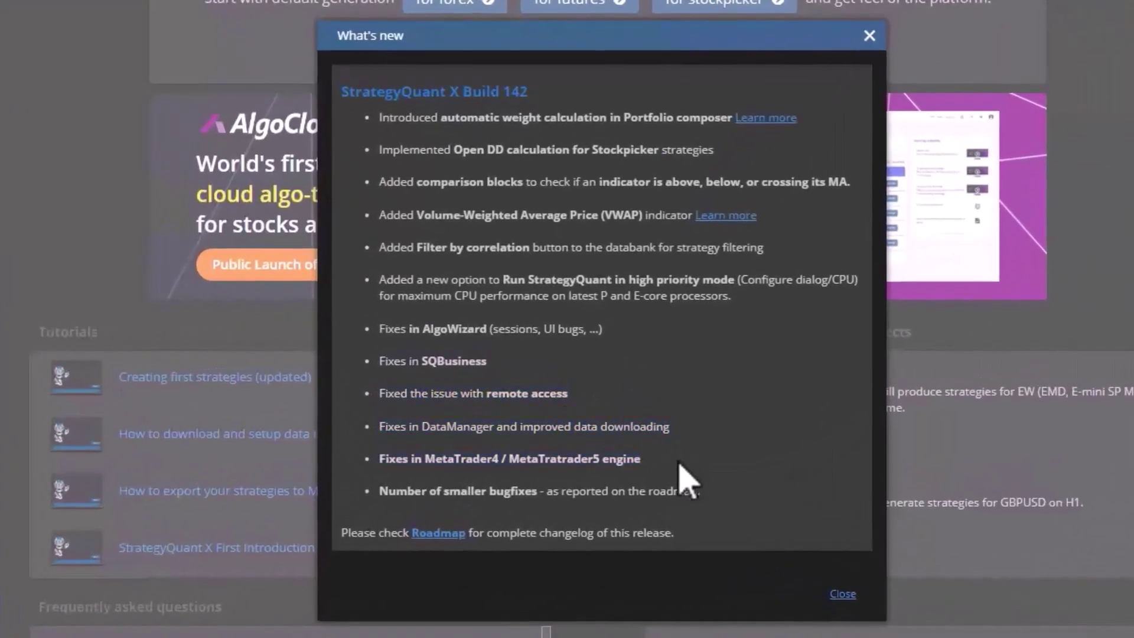